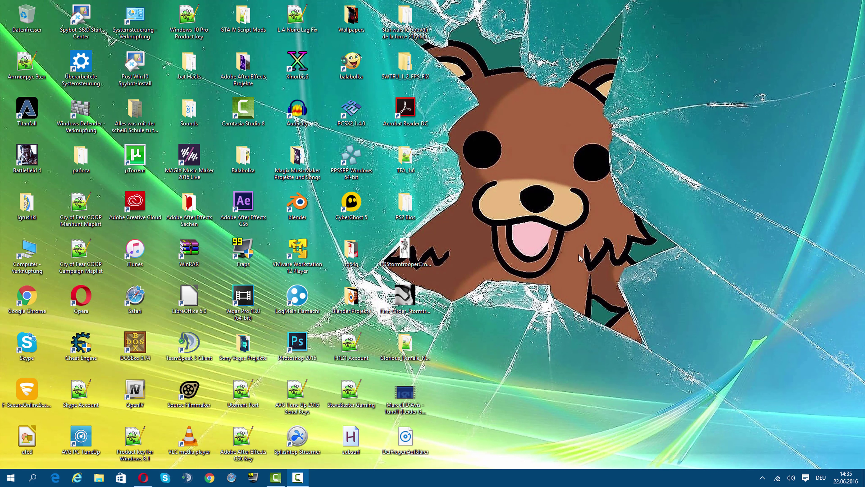
# Switch to Camtasia Studio, start a media import and browse the Desktop folder for the source material.
pyautogui.click(277, 475)
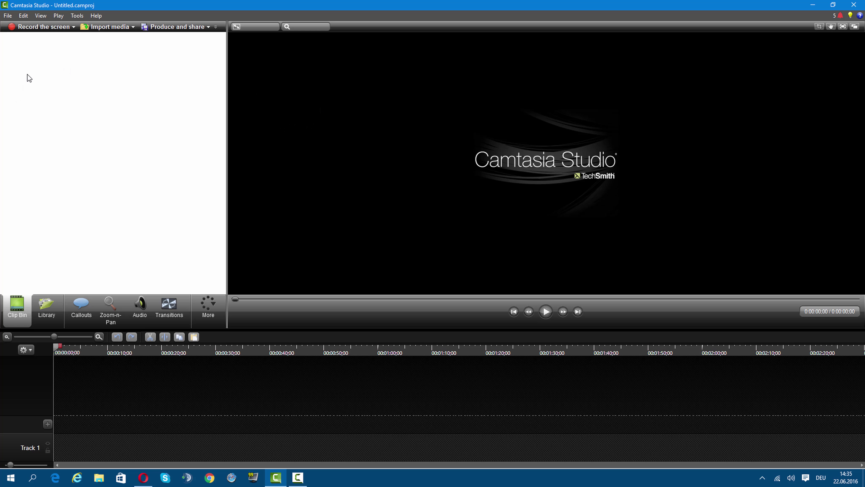
pyautogui.click(105, 26)
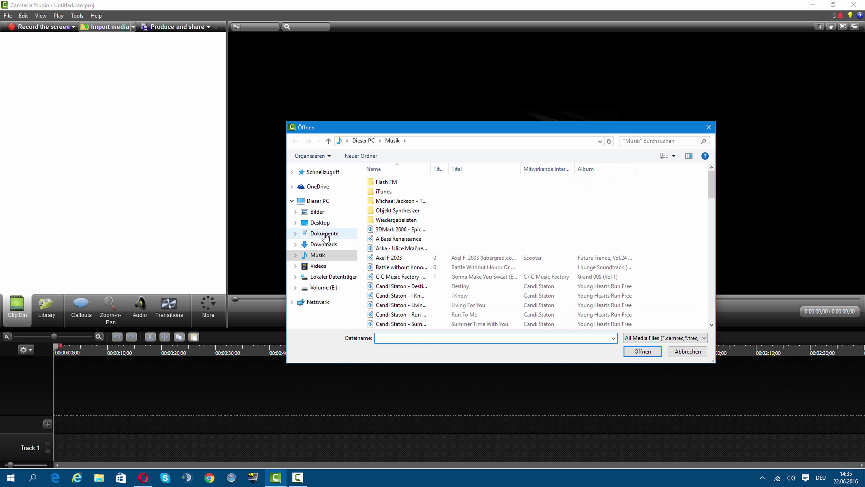
pyautogui.click(332, 223)
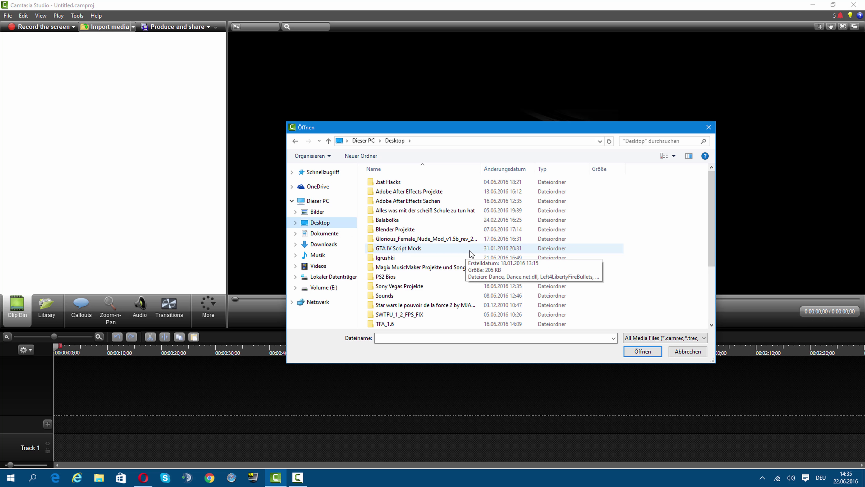
pyautogui.scroll(-2, 470, 252)
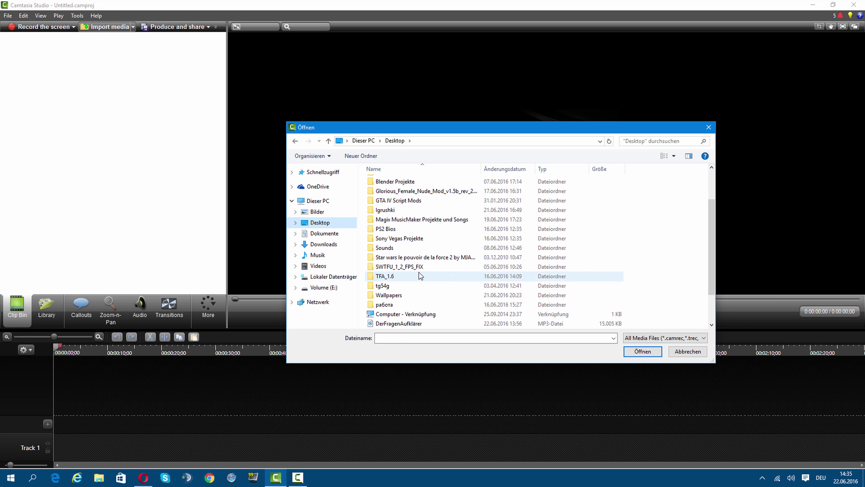
pyautogui.scroll(1, 420, 272)
pyautogui.scroll(1, 421, 274)
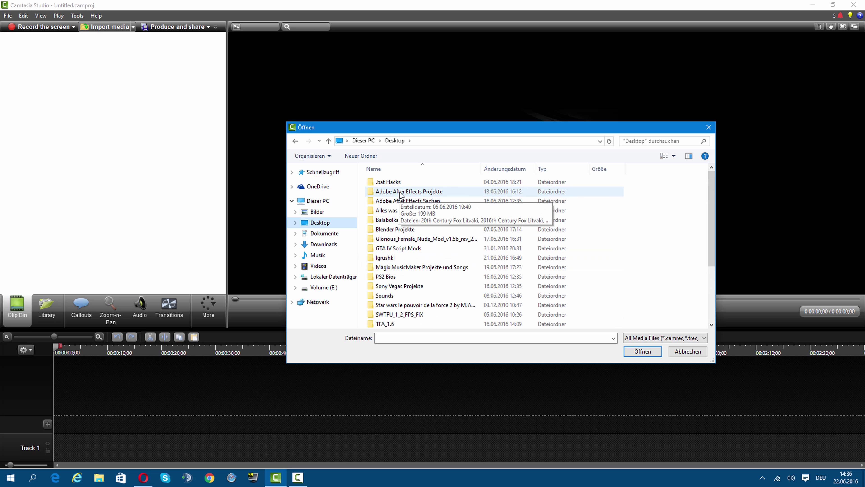
# Import the video "TV On and Off Effect (After Effects)" from the folder Adobe After Effects Sachen.
pyautogui.doubleClick(412, 203)
pyautogui.scroll(-5, 425, 220)
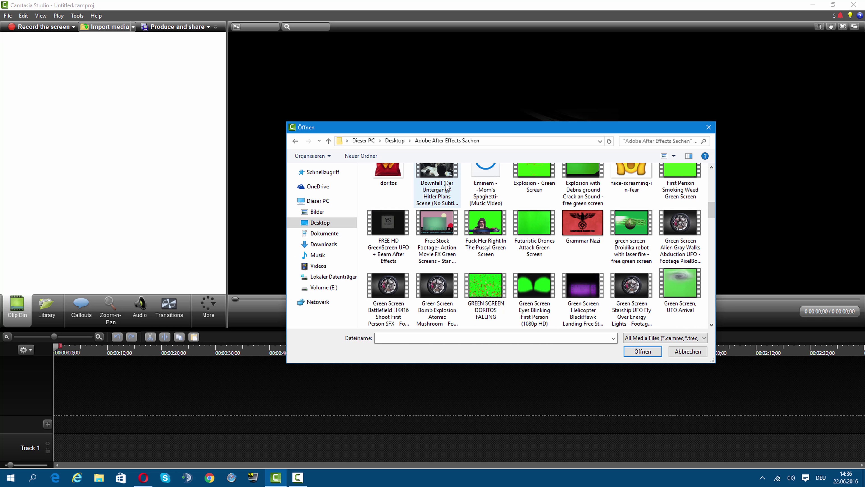
pyautogui.scroll(-5, 681, 245)
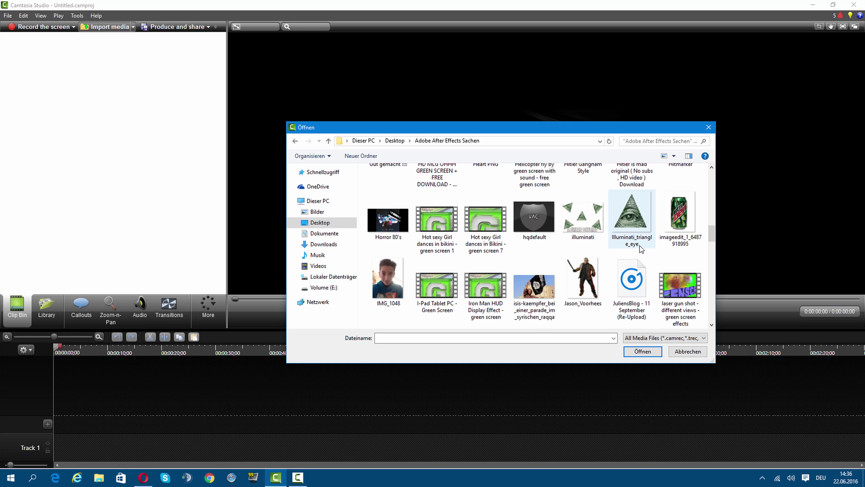
pyautogui.scroll(-3, 639, 245)
pyautogui.scroll(-8, 464, 250)
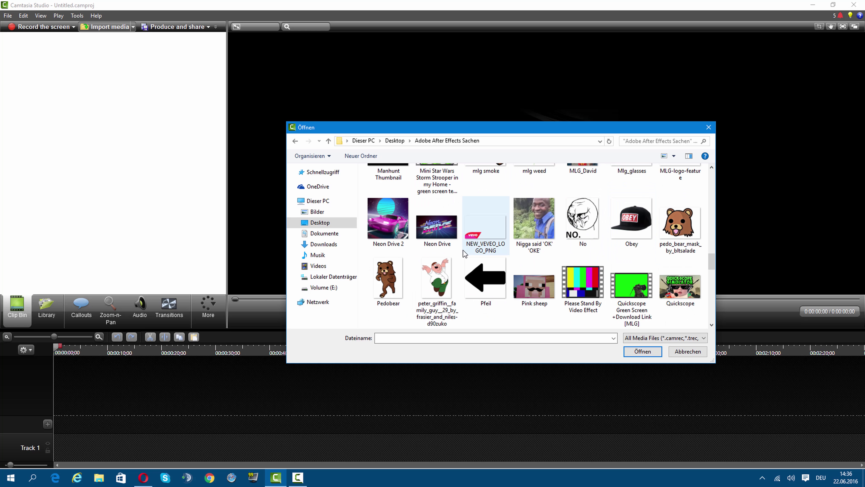
pyautogui.scroll(-2, 500, 257)
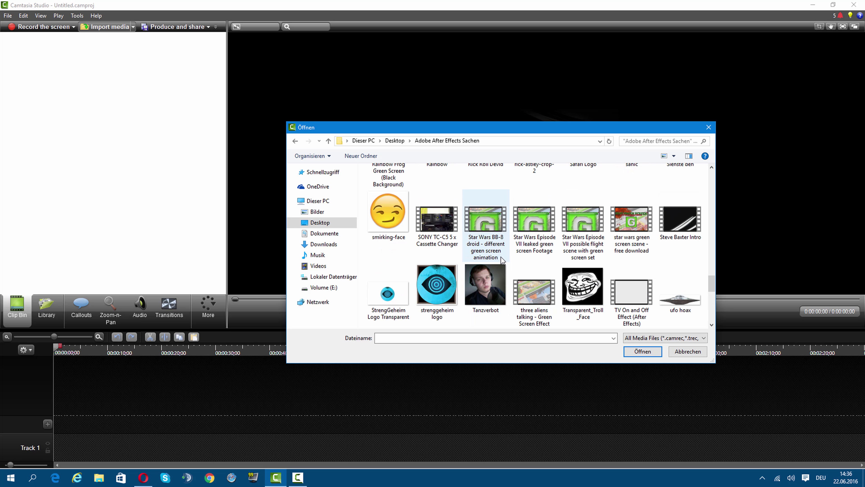
pyautogui.scroll(-3, 500, 257)
pyautogui.scroll(-2, 579, 266)
pyautogui.scroll(2, 603, 269)
pyautogui.scroll(5, 613, 267)
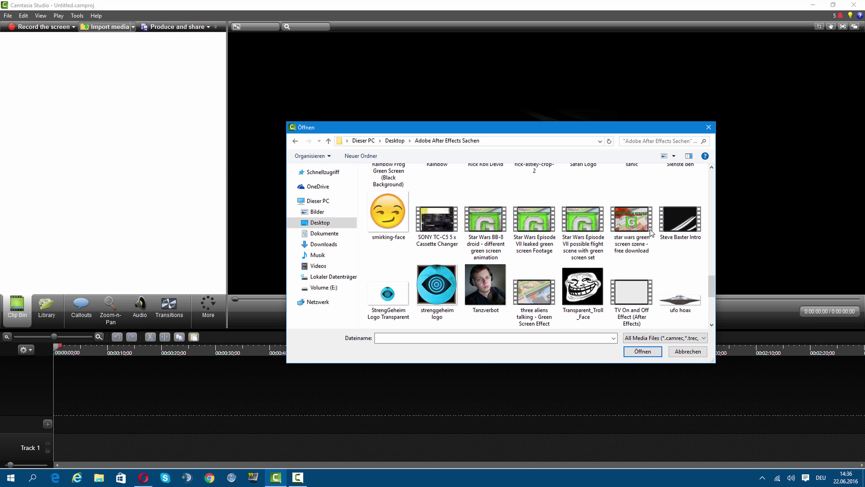
pyautogui.doubleClick(629, 292)
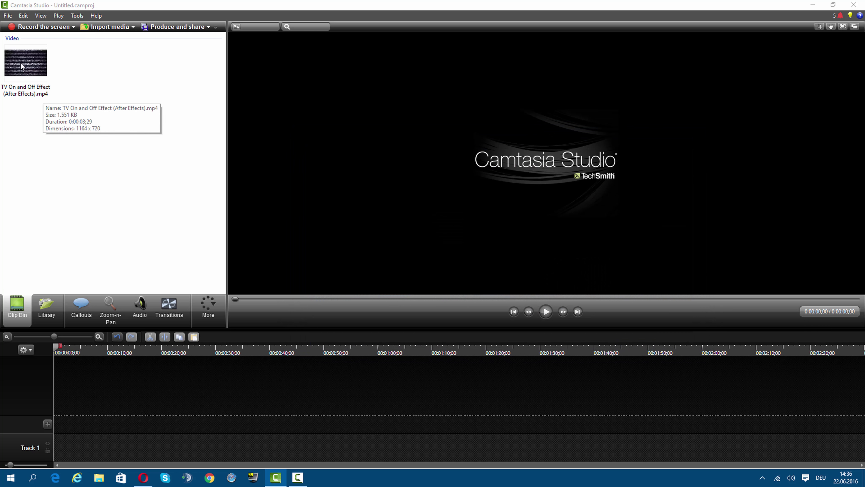
# Add the imported TV effect clip at the start of Track 1 and confirm 1080p HD (1920x1080) editing dimensions.
pyautogui.moveTo(21, 63); pyautogui.dragTo(77, 450)
pyautogui.click(256, 26)
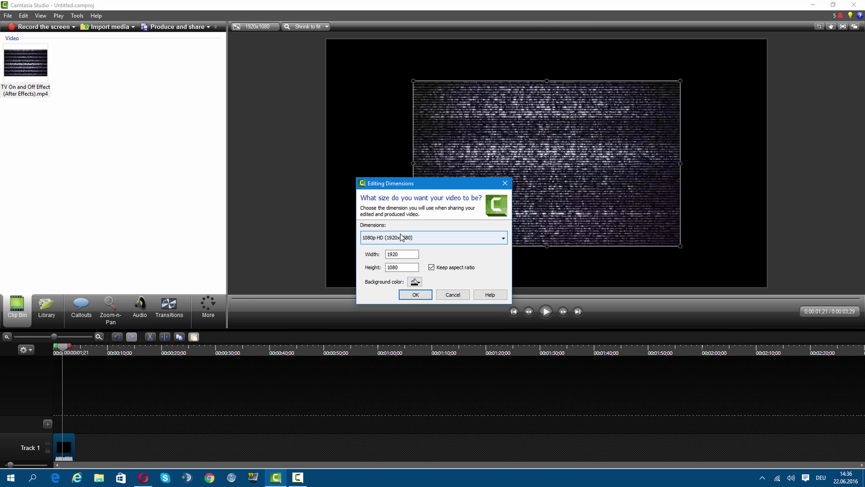
pyautogui.click(401, 237)
pyautogui.click(401, 236)
pyautogui.click(409, 298)
# Stretch the TV effect clip on the canvas until it fills the whole frame, and deselect it.
pyautogui.moveTo(680, 245); pyautogui.dragTo(747, 242)
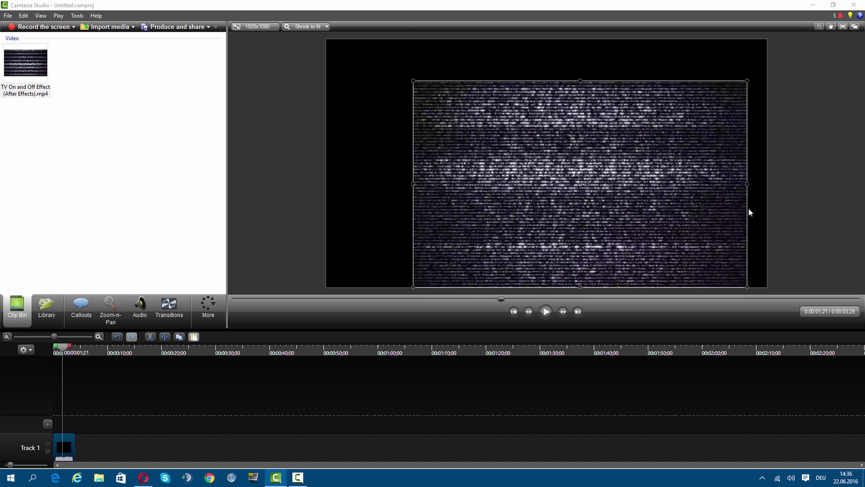
pyautogui.moveTo(745, 183); pyautogui.dragTo(767, 183)
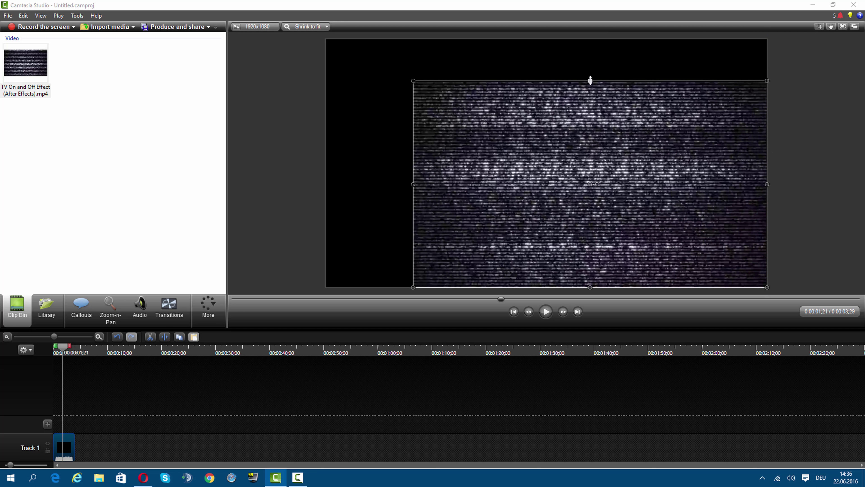
pyautogui.moveTo(589, 80); pyautogui.dragTo(590, 40)
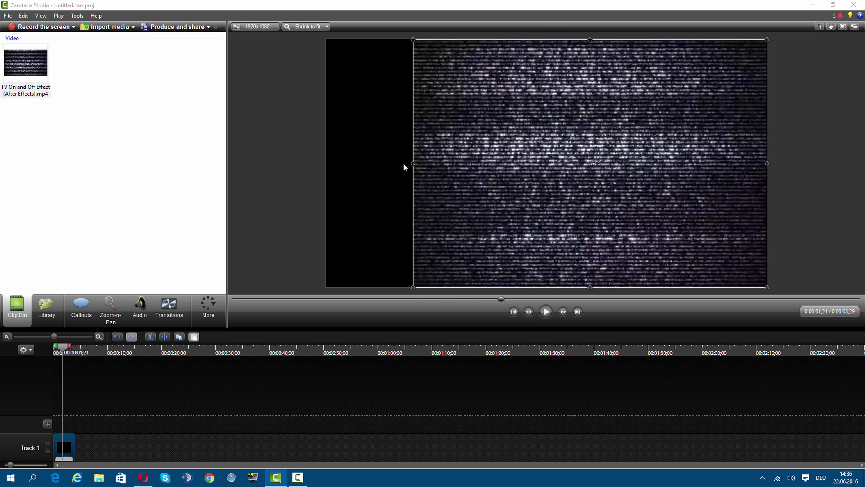
pyautogui.moveTo(413, 163); pyautogui.dragTo(326, 162)
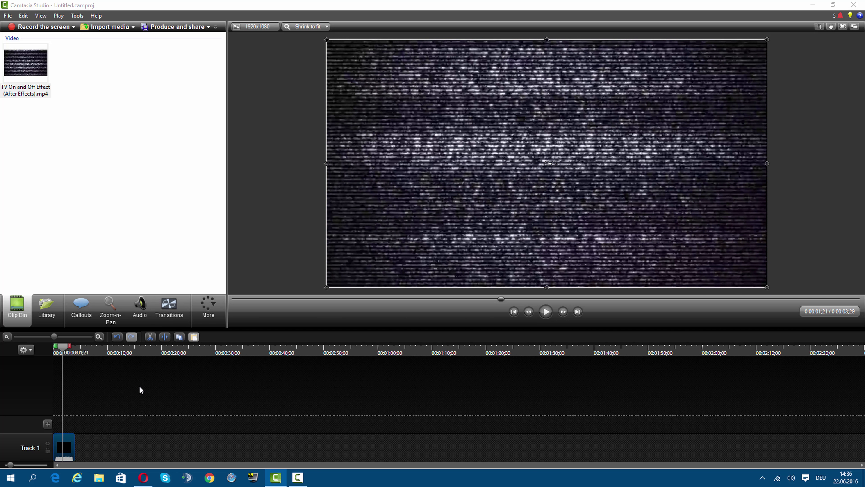
pyautogui.click(797, 243)
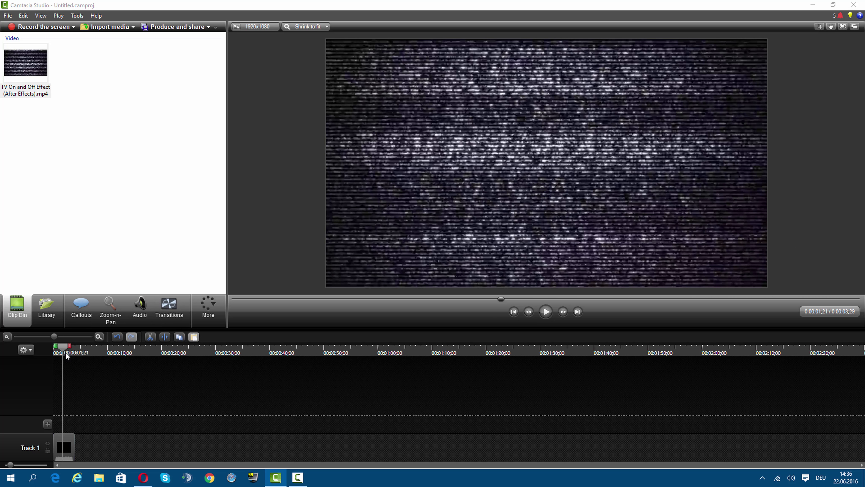
# Move the playhead back to the very beginning of the timeline.
pyautogui.moveTo(64, 346); pyautogui.dragTo(44, 351)
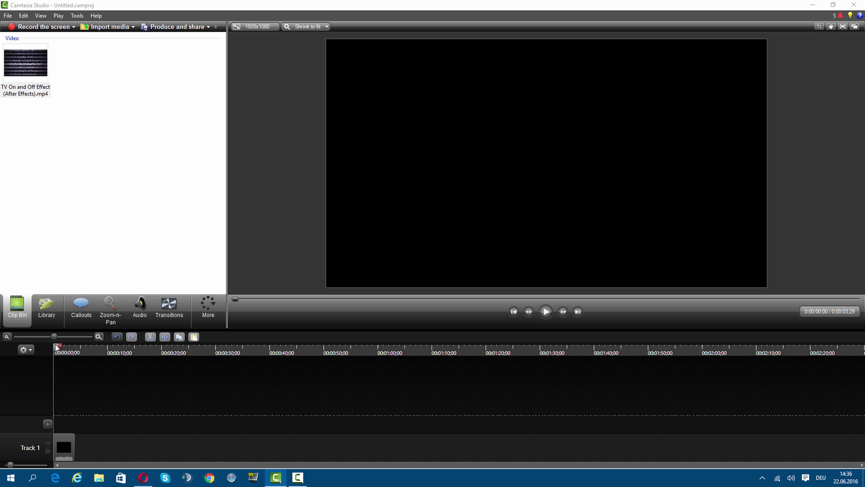
pyautogui.moveTo(56, 348); pyautogui.dragTo(35, 345)
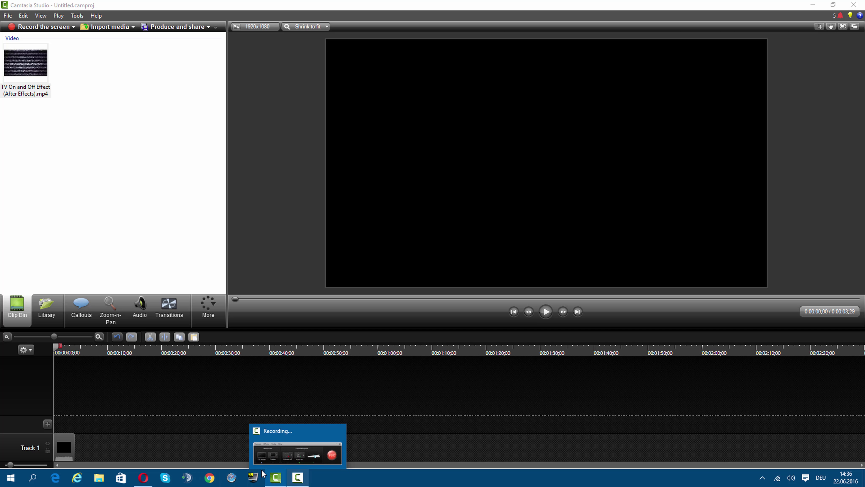
pyautogui.click(259, 477)
pyautogui.click(223, 304)
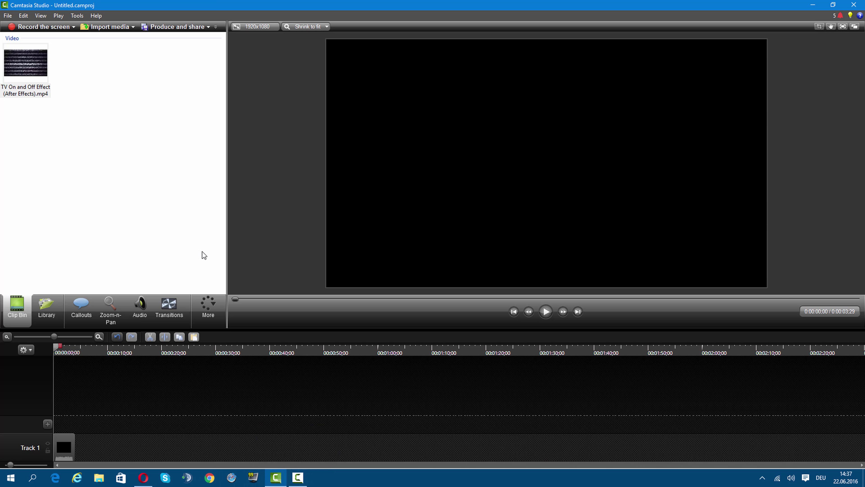
# Start producing the project with the Custom production settings preset and proceed to the file format choice.
pyautogui.click(8, 16)
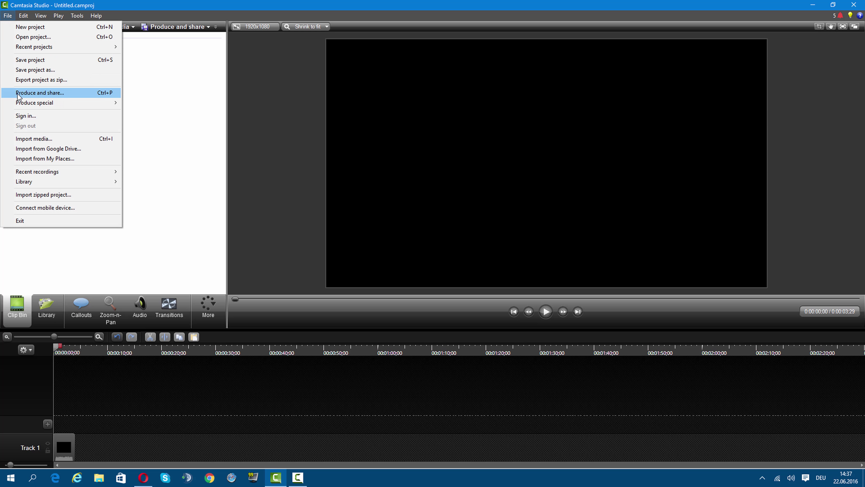
pyautogui.click(75, 95)
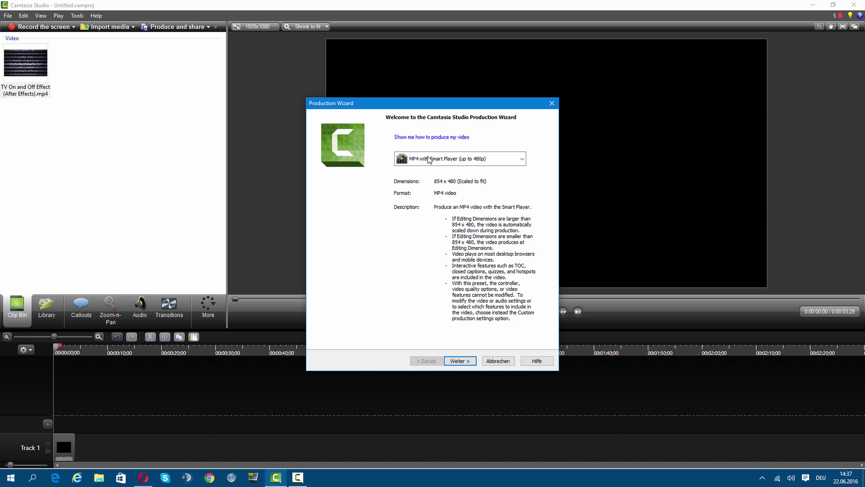
pyautogui.click(431, 159)
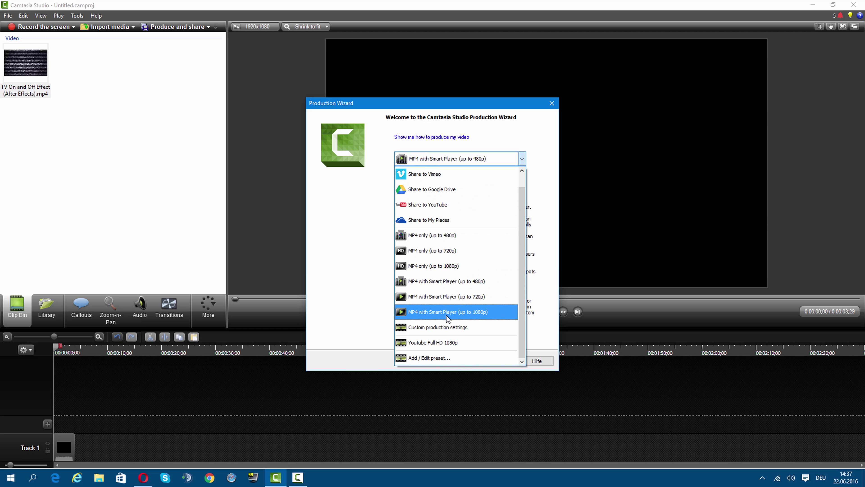
pyautogui.click(411, 344)
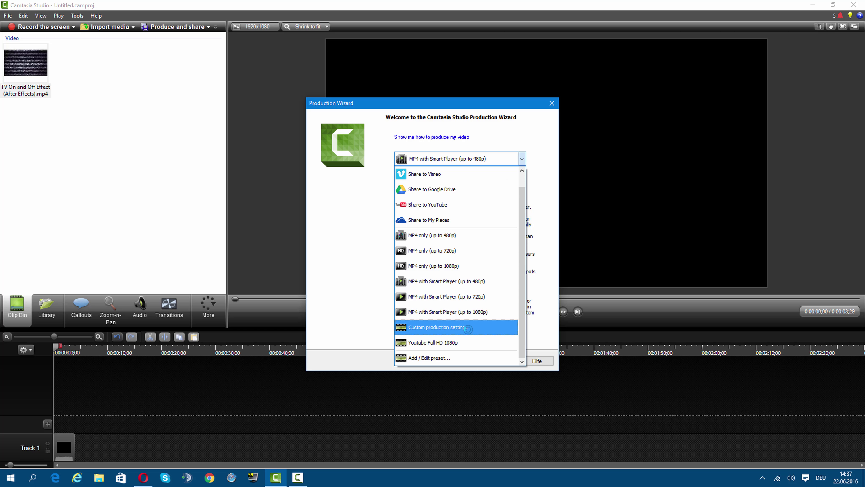
pyautogui.click(464, 327)
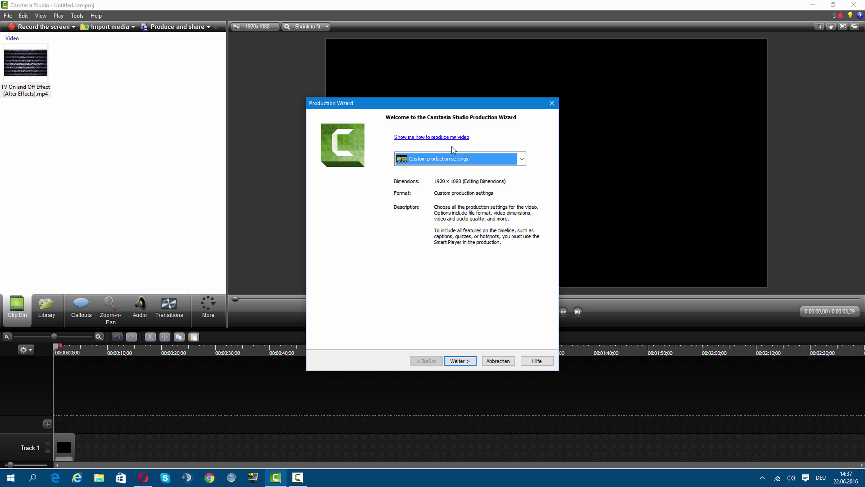
pyautogui.click(523, 160)
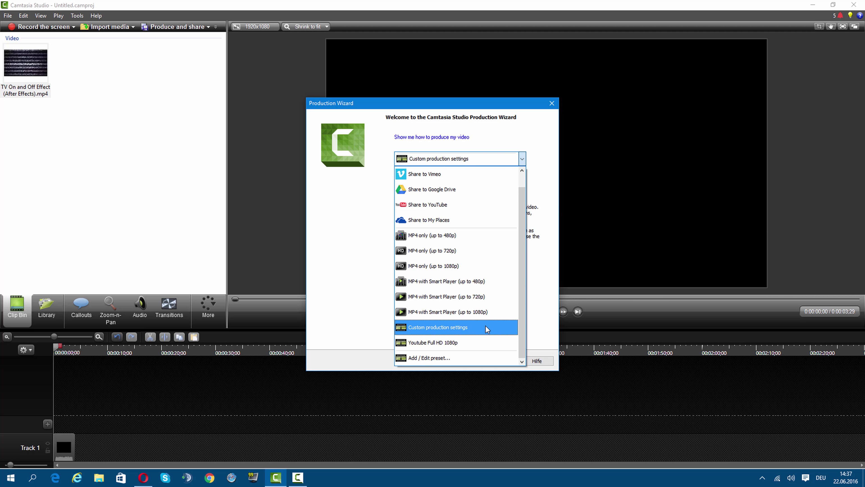
pyautogui.click(463, 325)
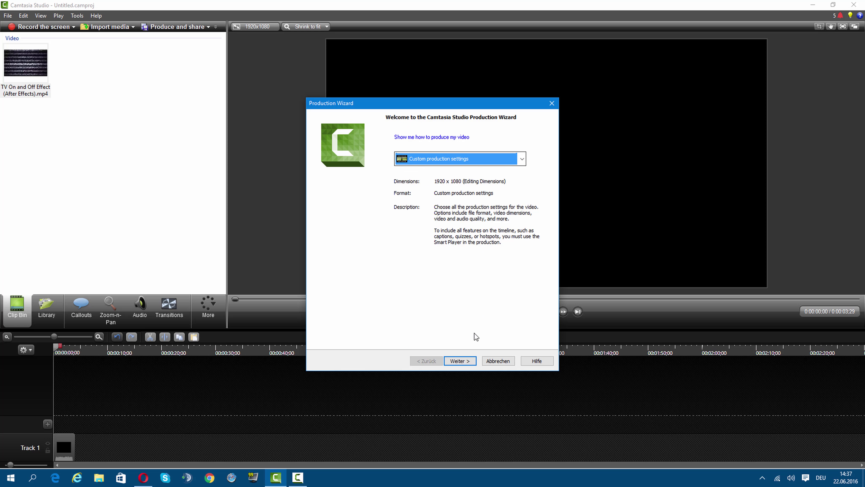
pyautogui.click(459, 361)
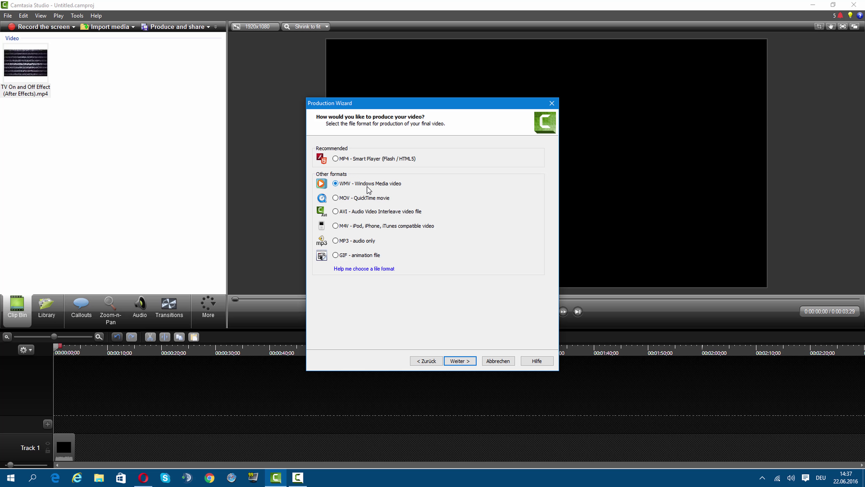
# Accept the WMV format and the Camtasia Studio Best Quality and File Size profile, and set the custom video width to 4096.
pyautogui.click(465, 360)
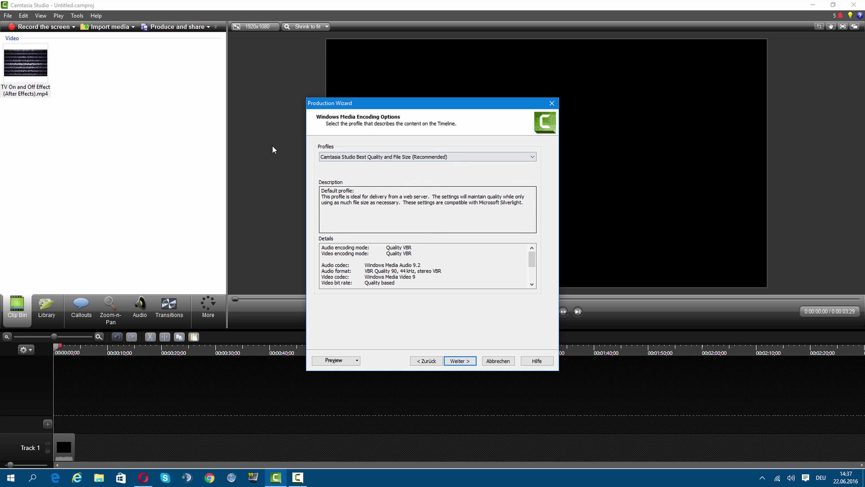
pyautogui.click(459, 360)
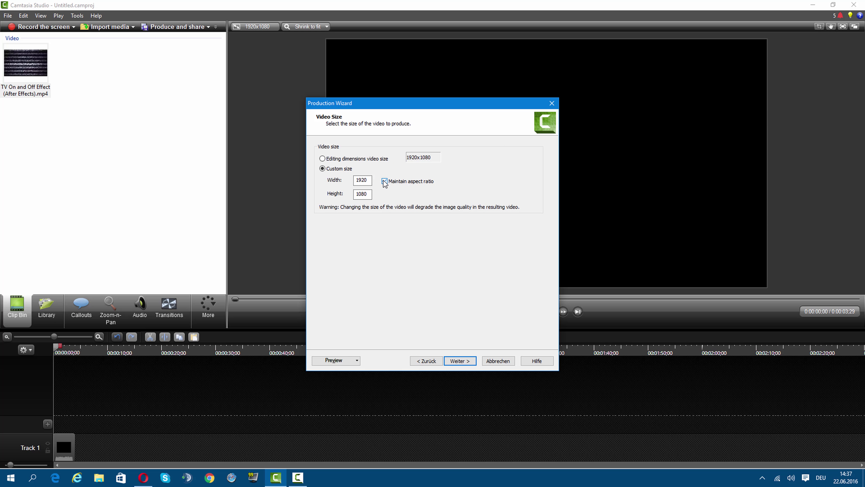
pyautogui.doubleClick(360, 181)
pyautogui.write('4096')
pyautogui.click(462, 360)
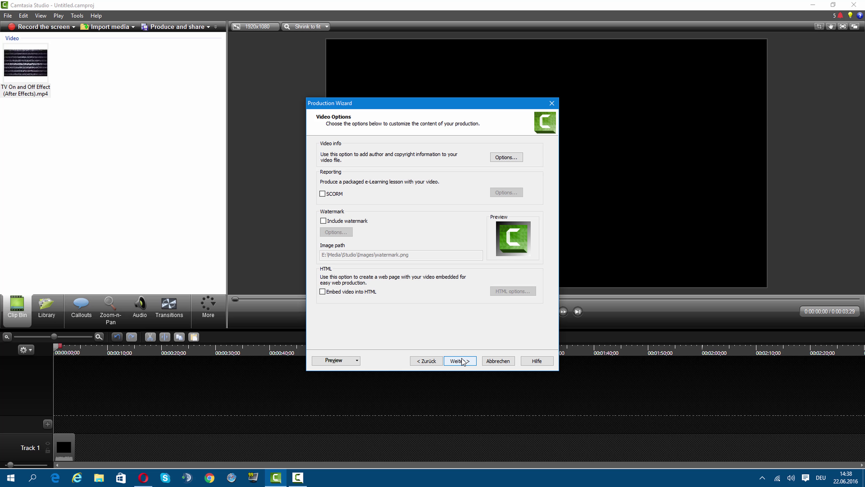
# Accept the default video options, name the production TV and start rendering it.
pyautogui.click(456, 360)
pyautogui.click(356, 164)
pyautogui.doubleClick(355, 165)
pyautogui.click(360, 164)
pyautogui.moveTo(352, 165); pyautogui.dragTo(322, 169)
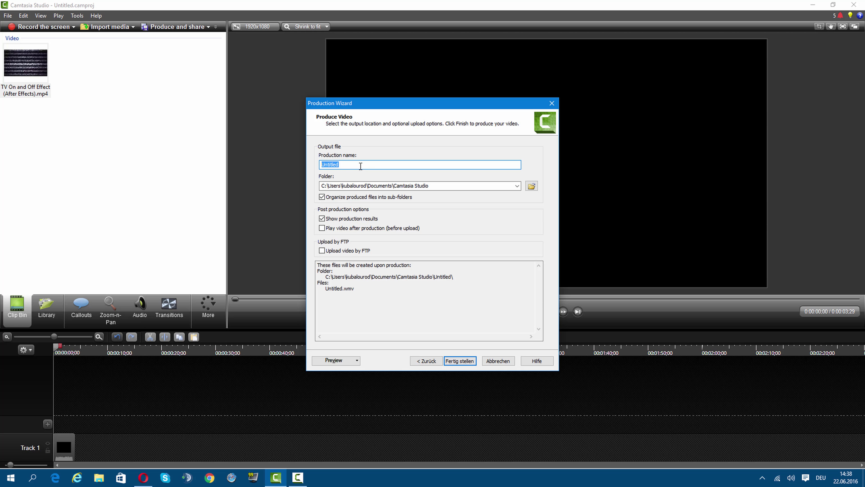
pyautogui.write('TV')
pyautogui.click(460, 361)
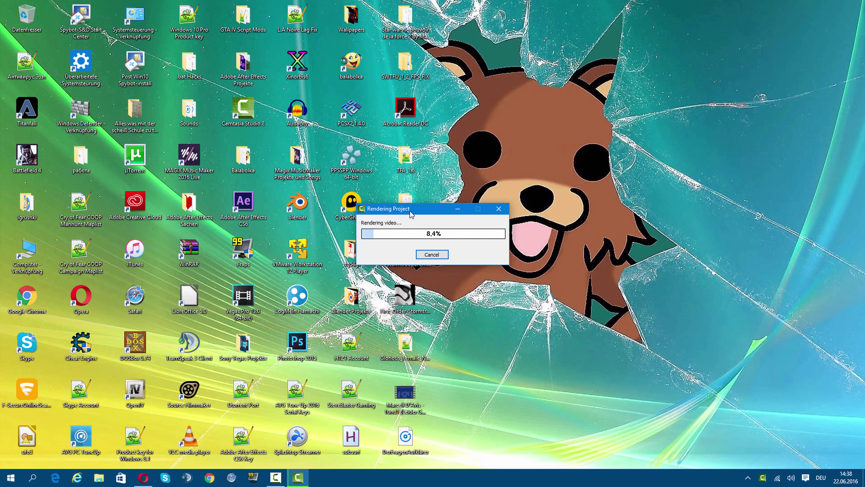
pyautogui.moveTo(409, 212); pyautogui.dragTo(426, 196)
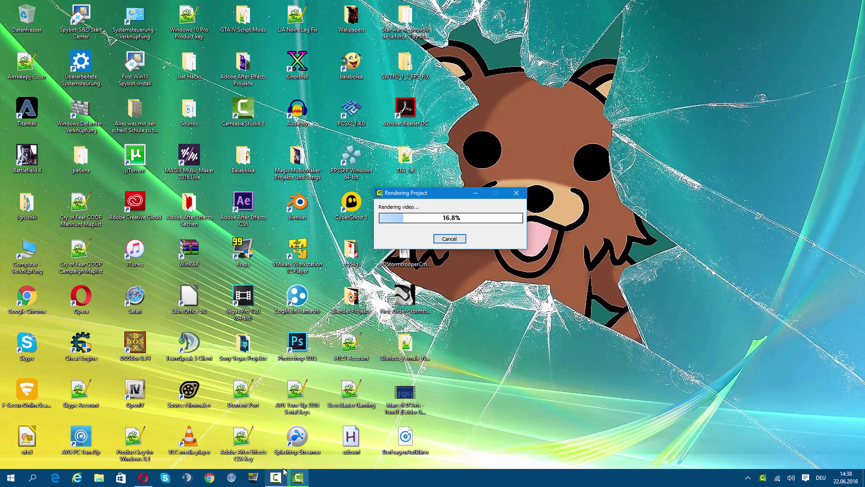
pyautogui.moveTo(453, 193); pyautogui.dragTo(466, 209)
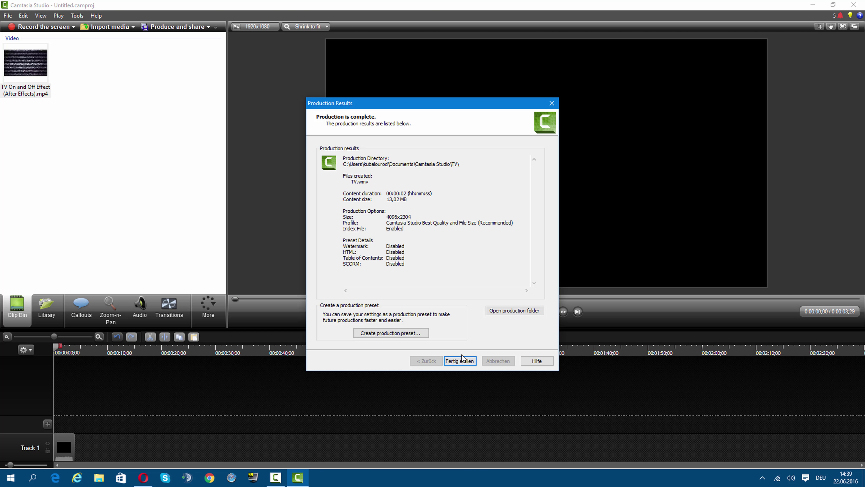
# Close the production results and play the clip on the timeline from the beginning.
pyautogui.click(460, 361)
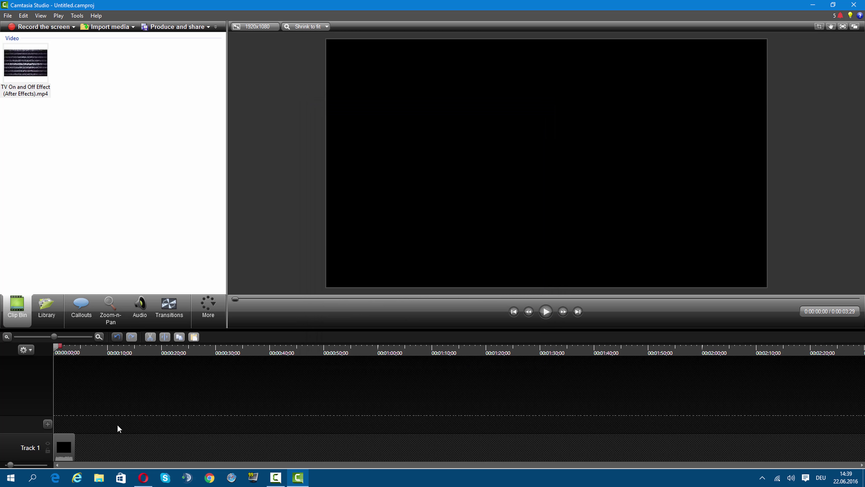
pyautogui.press('space')
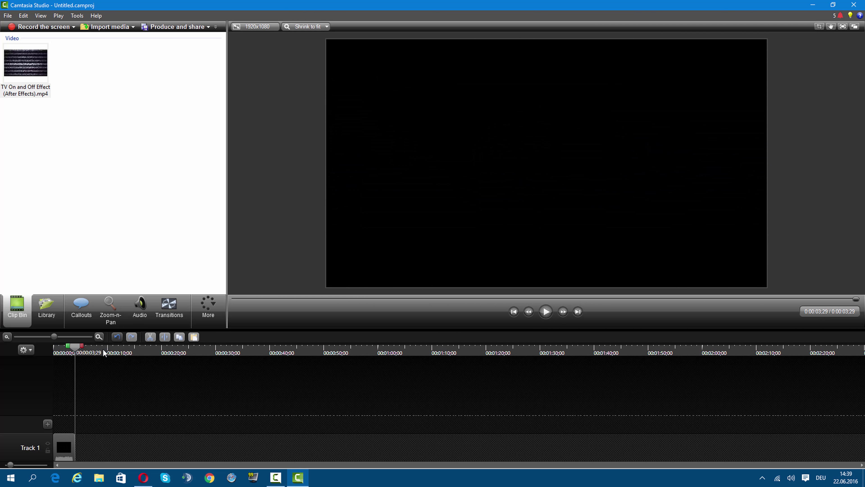
pyautogui.click(143, 478)
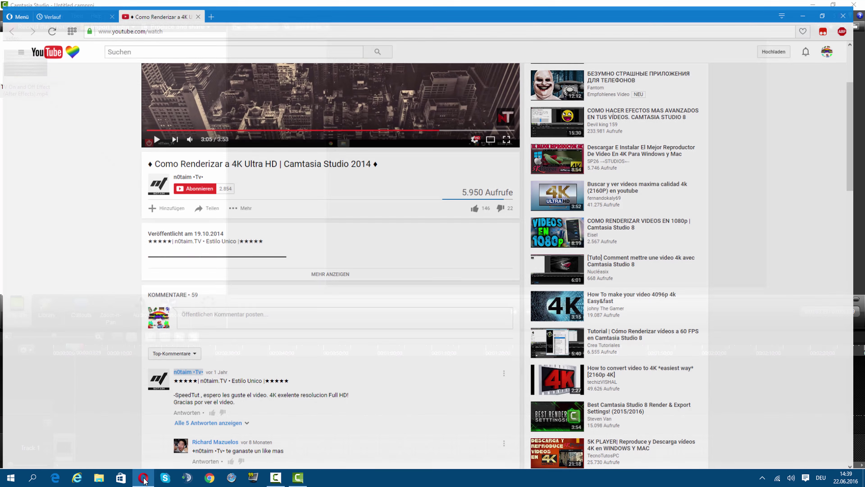
pyautogui.click(301, 478)
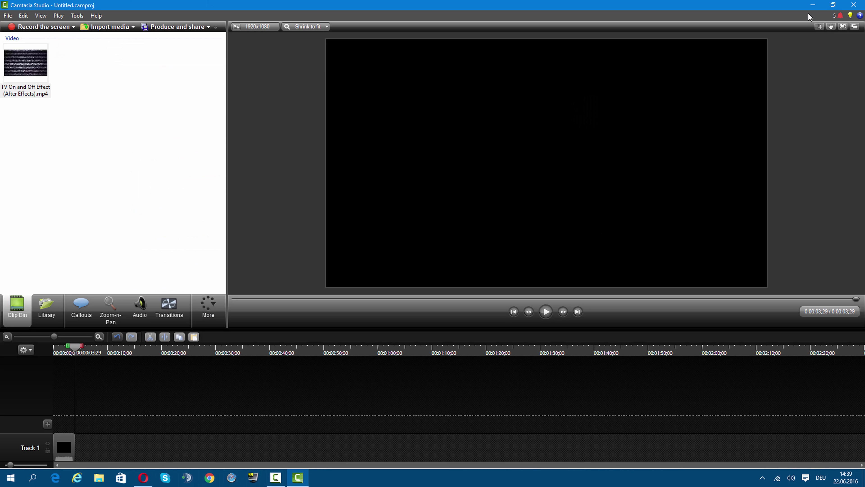
pyautogui.click(300, 478)
# Switch to File Explorer from the desktop and open the TV folder inside Dokumente > Camtasia Studio.
pyautogui.press('super+d')
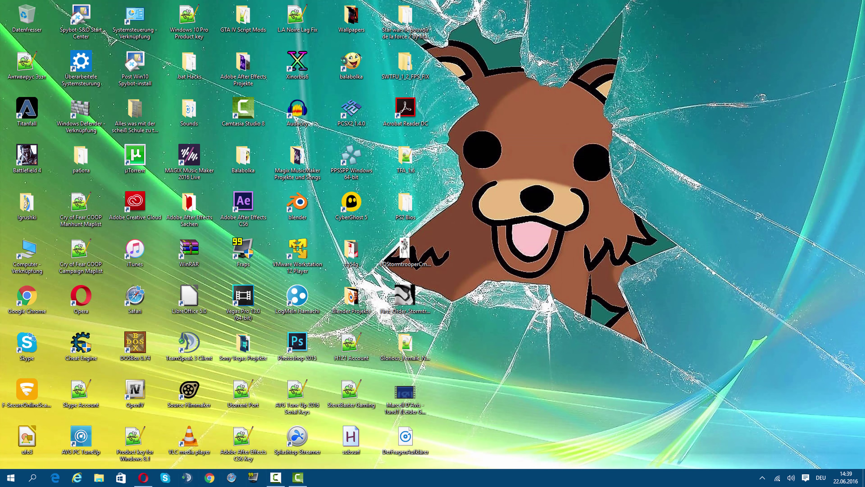
pyautogui.doubleClick(31, 254)
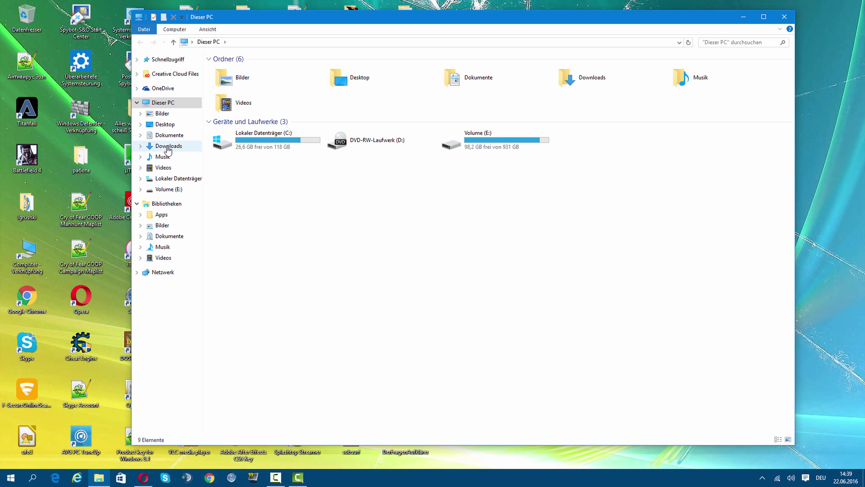
pyautogui.click(167, 137)
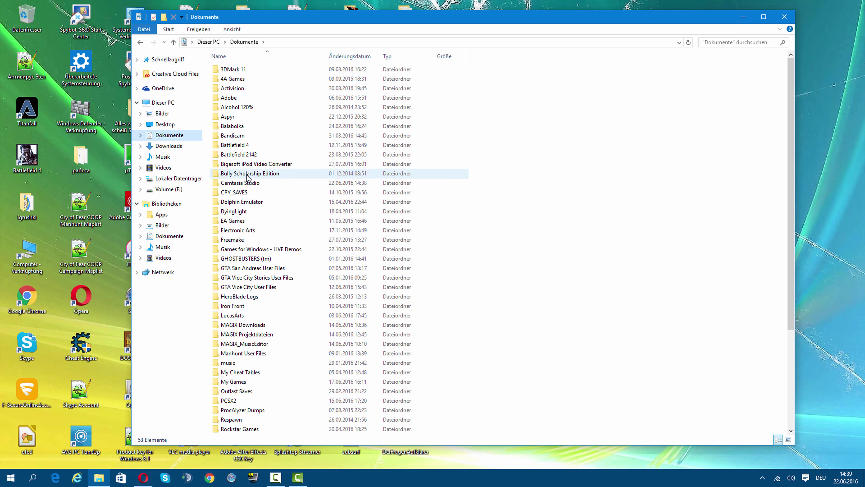
pyautogui.doubleClick(242, 184)
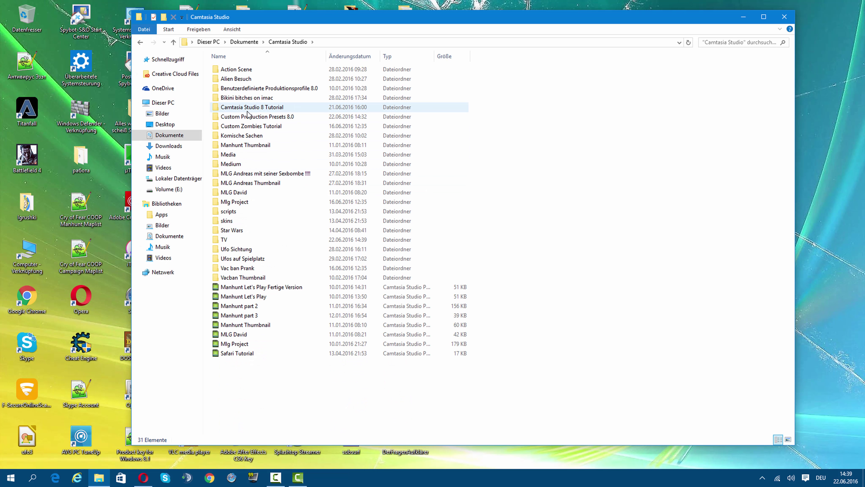
pyautogui.doubleClick(252, 240)
# Play the rendered TV video in Filme & TV, scrub through it and close the player.
pyautogui.doubleClick(227, 88)
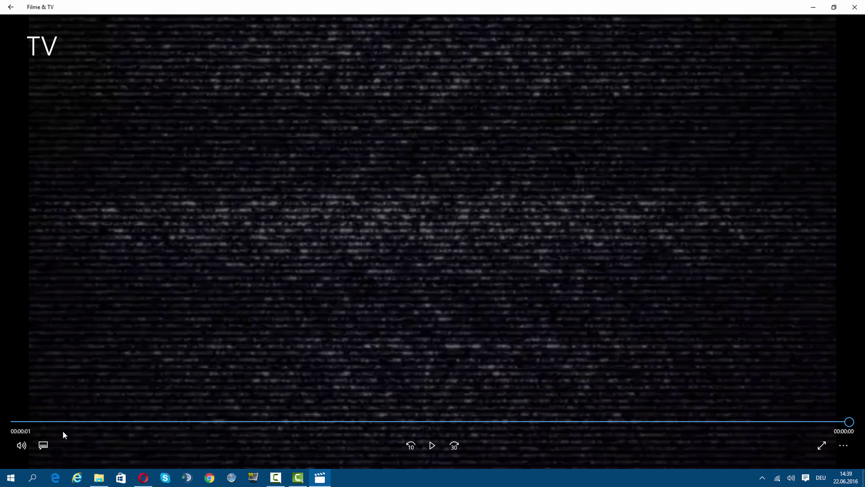
pyautogui.moveTo(20, 423); pyautogui.dragTo(507, 432)
pyautogui.hotkey('alt', 'F4')
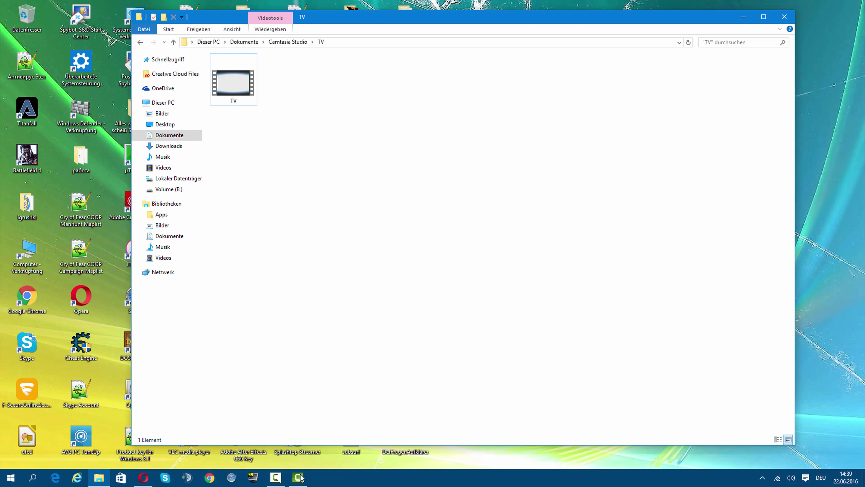
pyautogui.moveTo(276, 478)
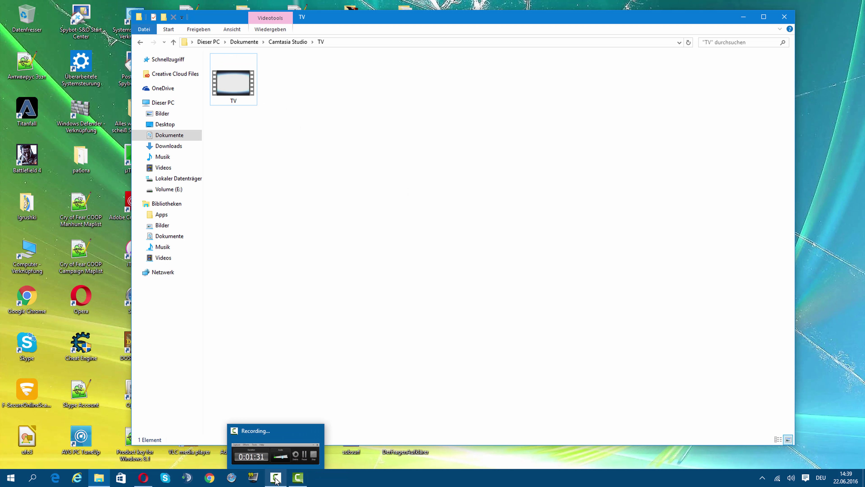